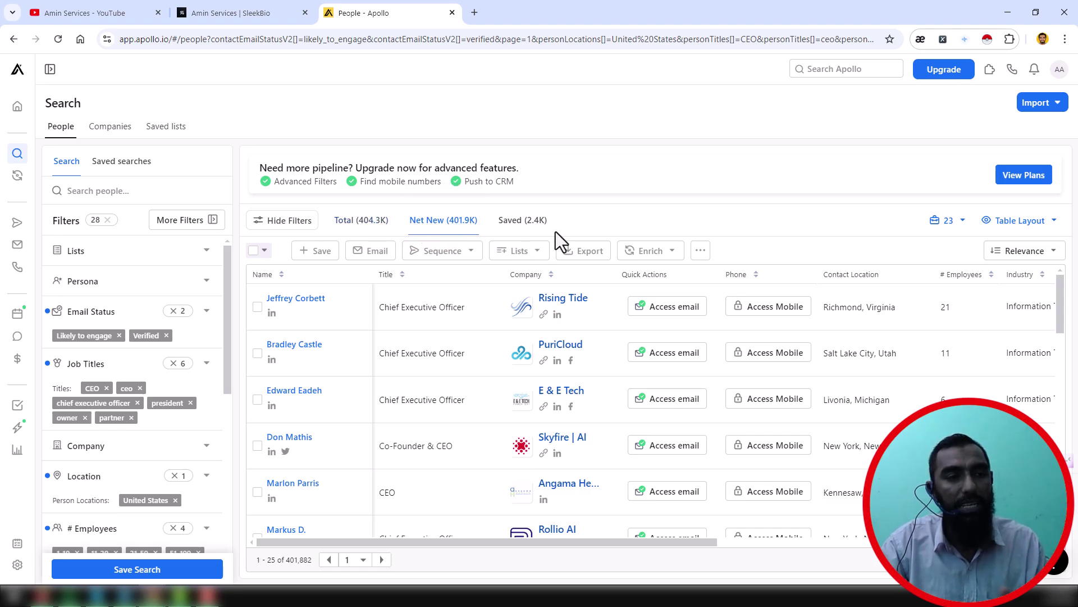
Save everyone on the current results page, with all emails, to the list "a" and refresh the prospects
click(254, 252)
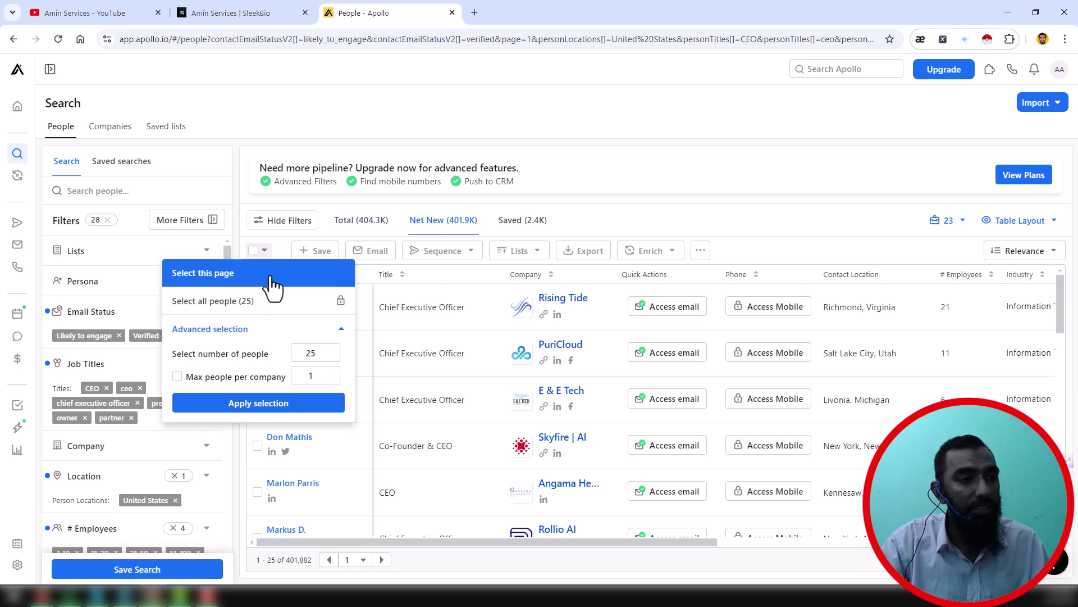
click(274, 281)
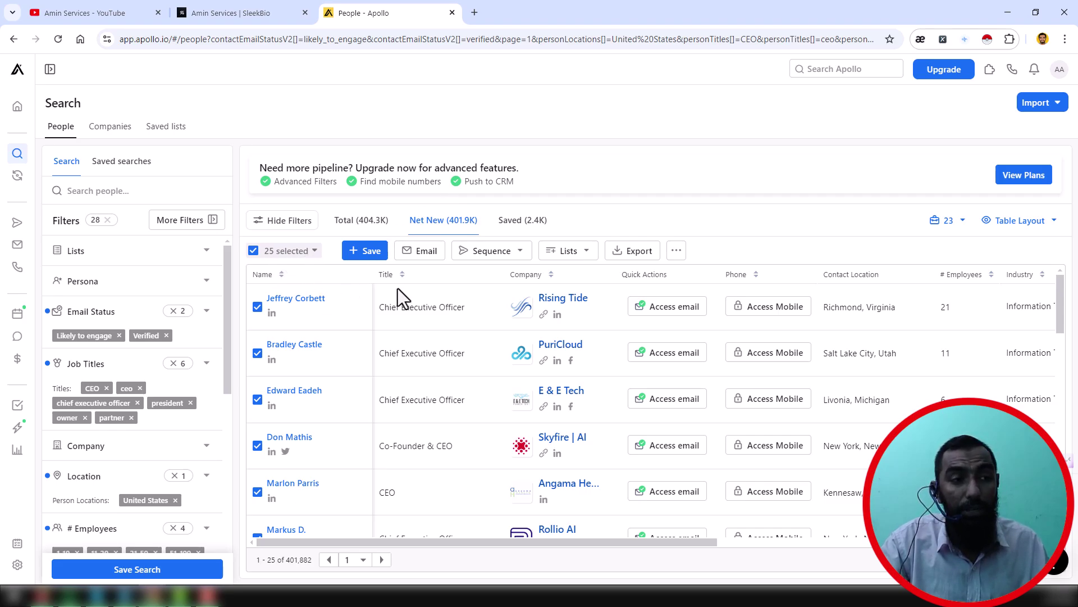
click(371, 251)
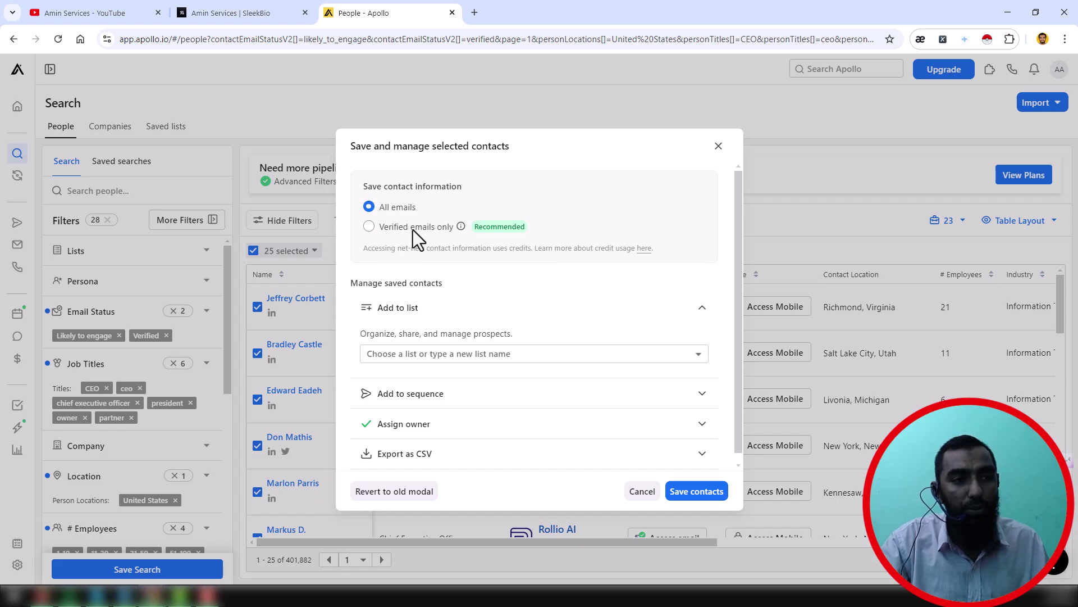
mouse_move(460, 227)
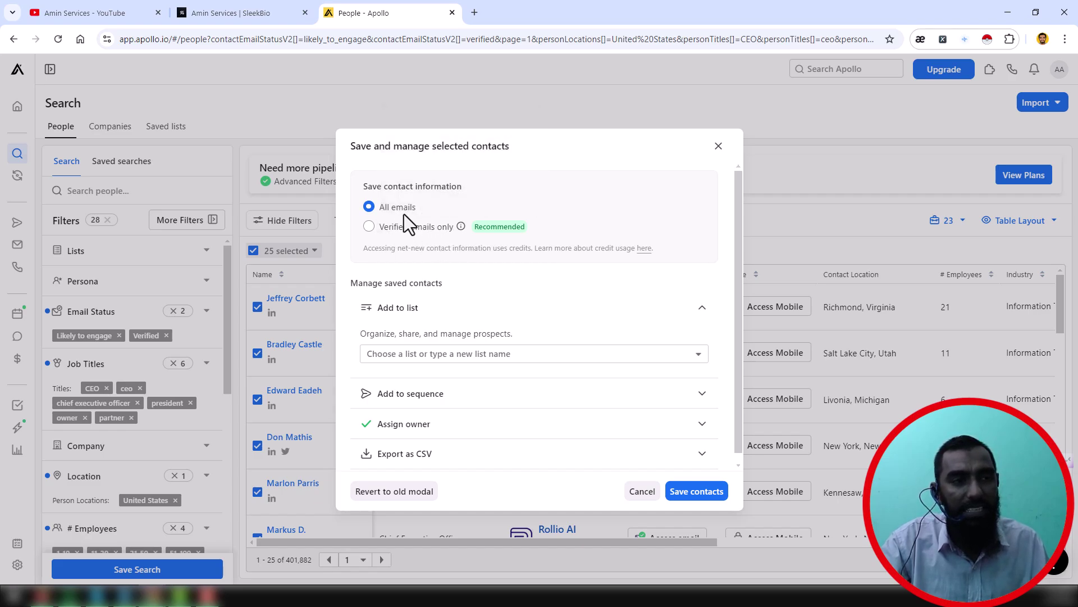
click(440, 352)
click(397, 379)
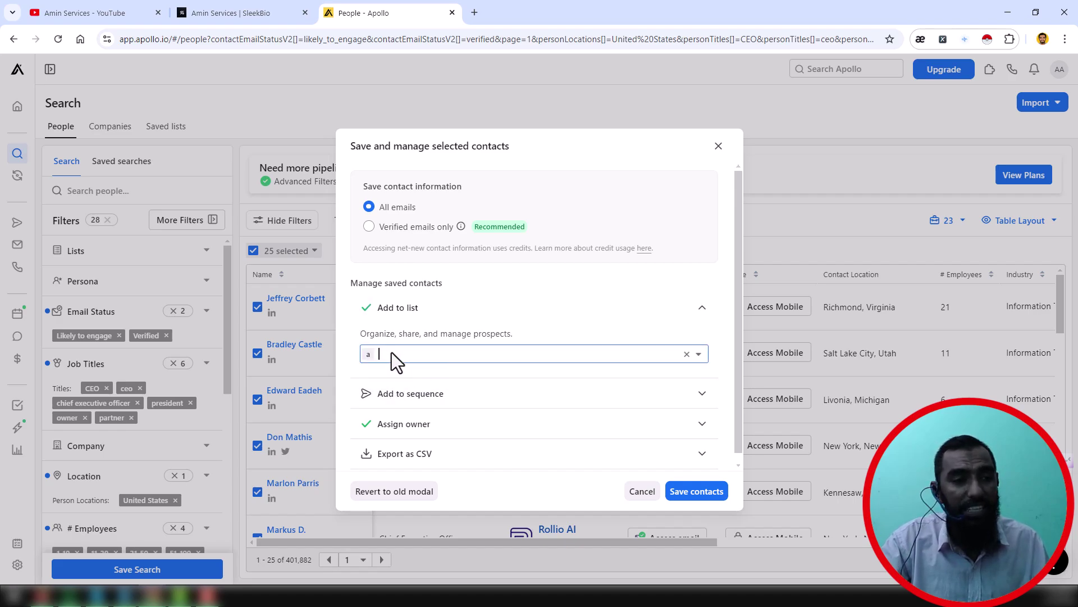
click(707, 492)
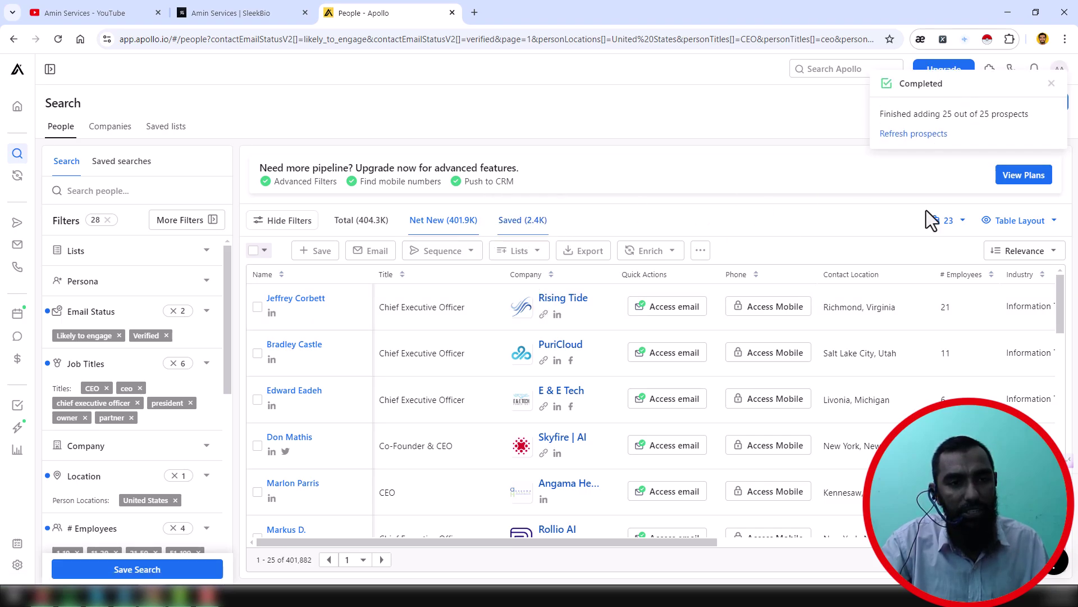
click(924, 135)
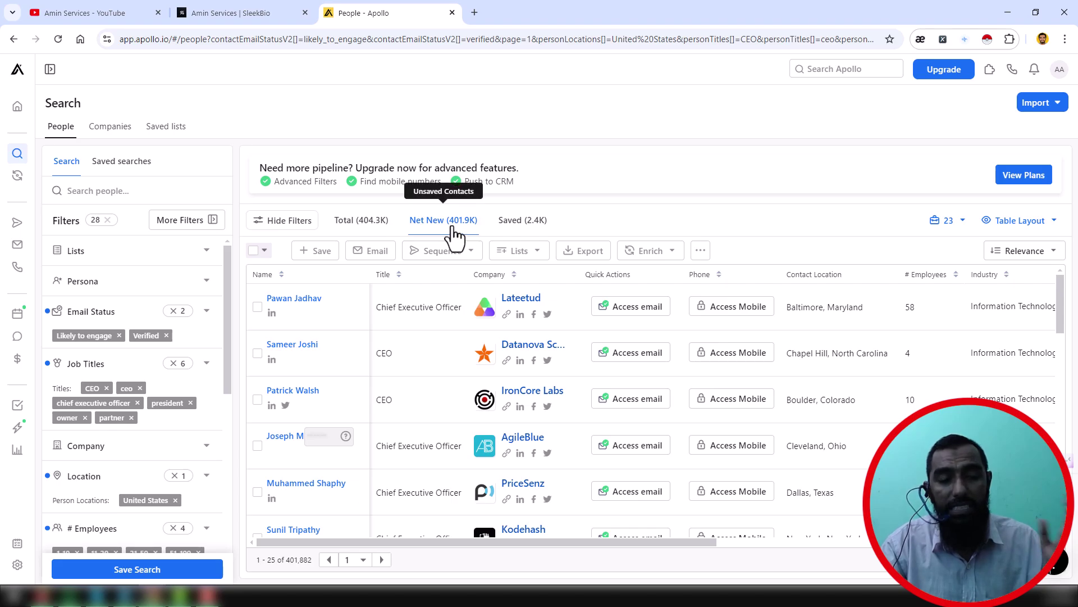
Show the saved contacts and examine which columns their table contains
click(523, 223)
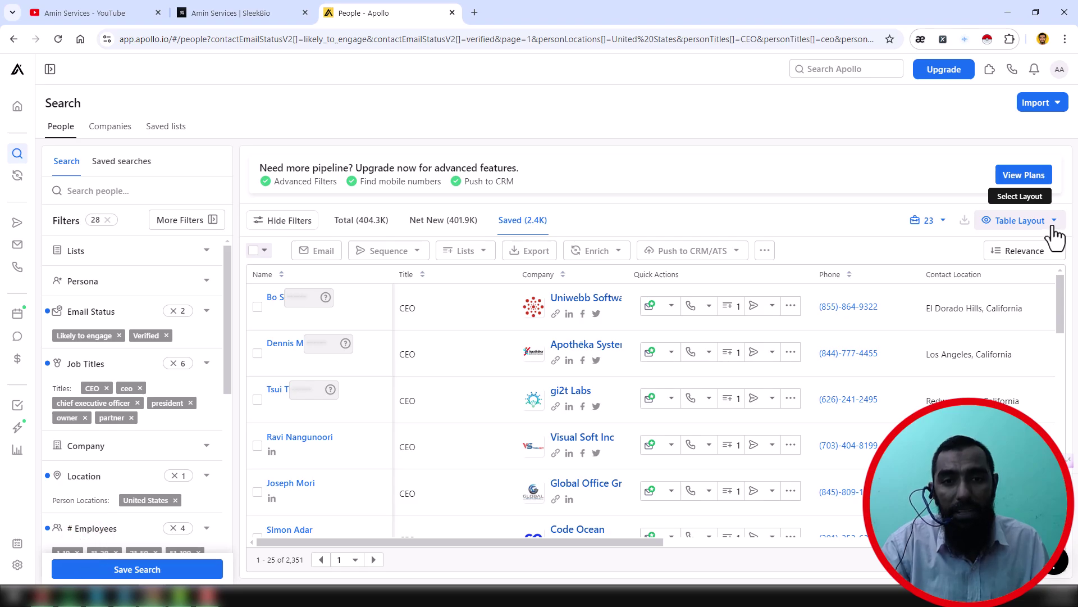
drag(638, 544, 932, 544)
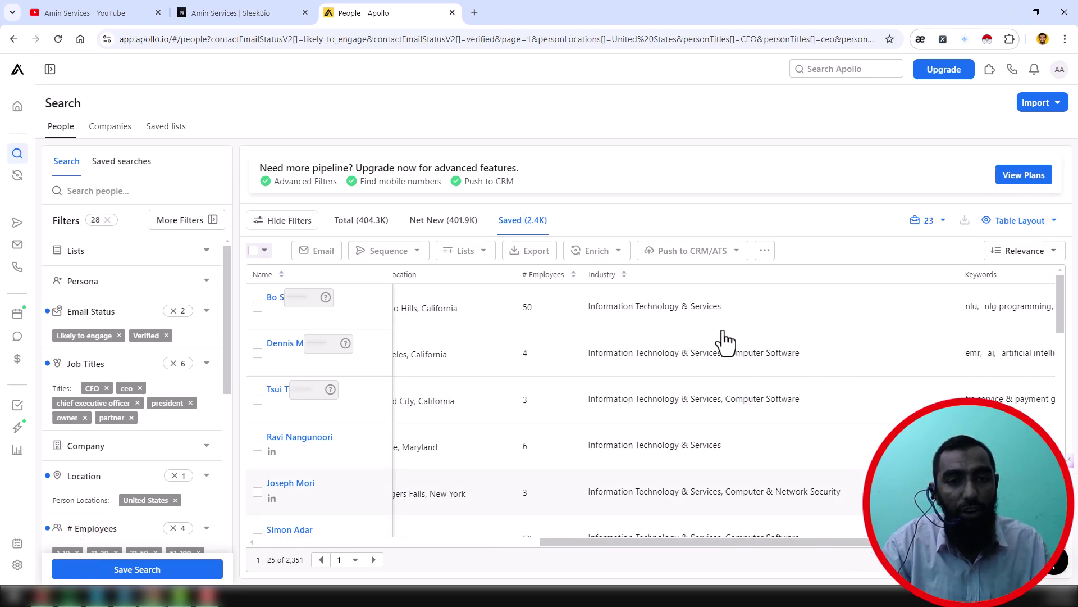
scroll(1059, 356, right, 3)
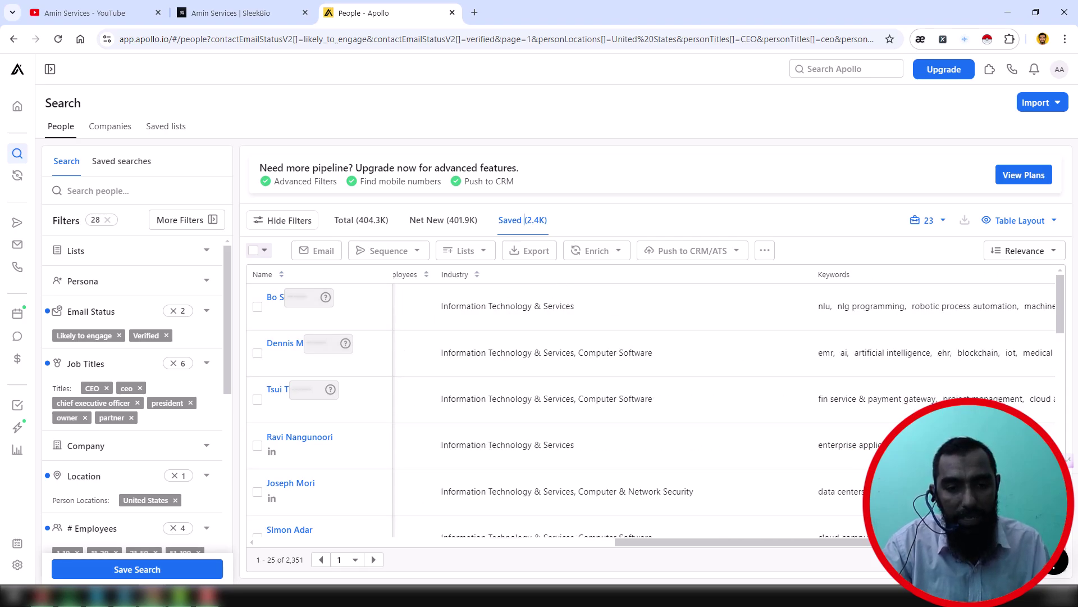
drag(931, 543, 572, 547)
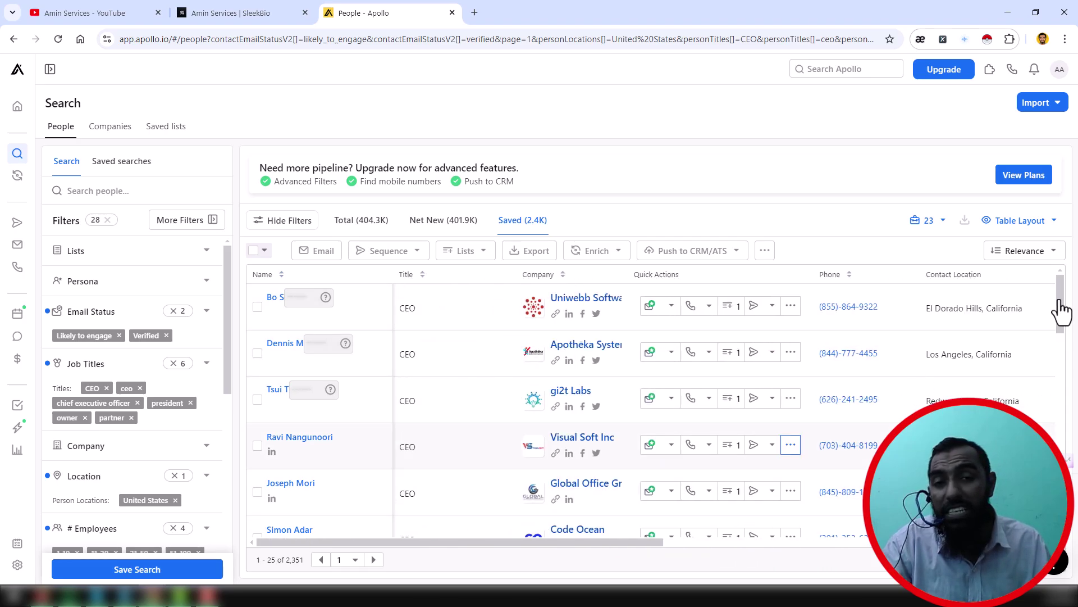
Start a new table layout and add the Email column from the contact fields
click(1054, 236)
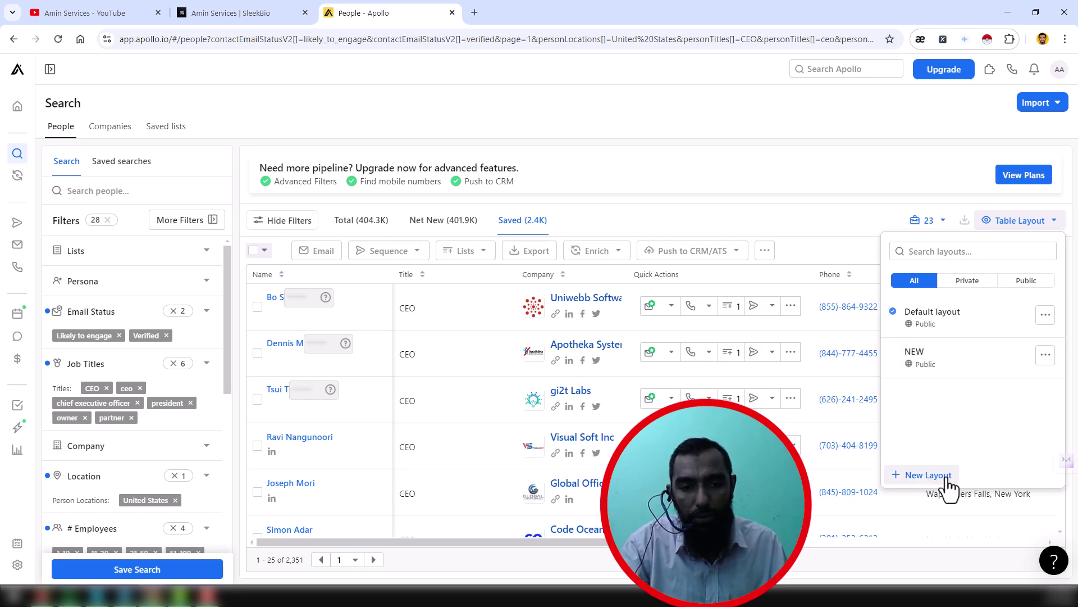
click(966, 427)
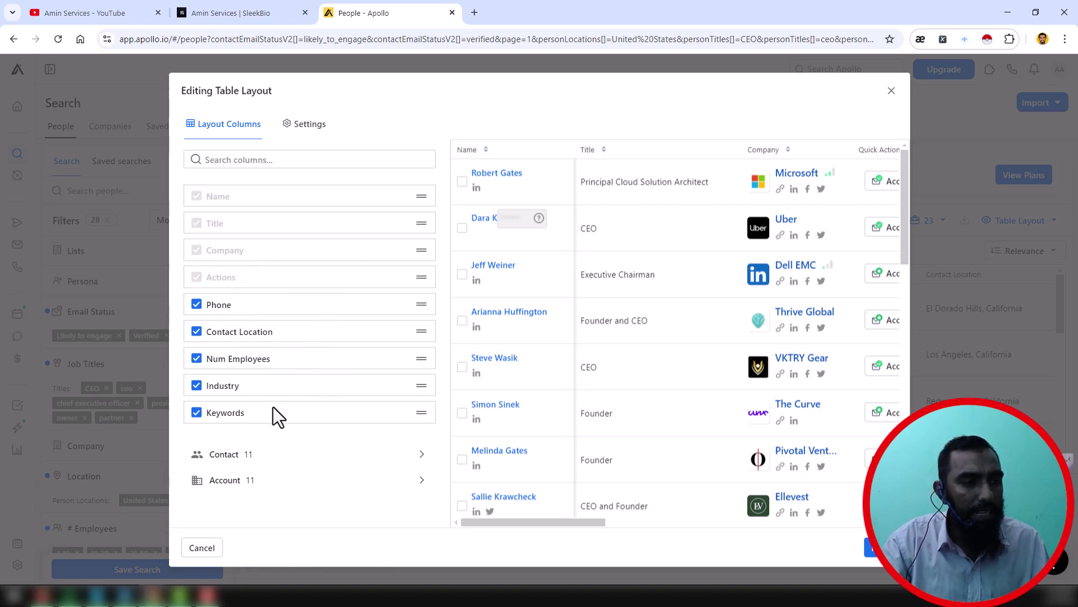
click(423, 456)
scroll(439, 396, down, 2)
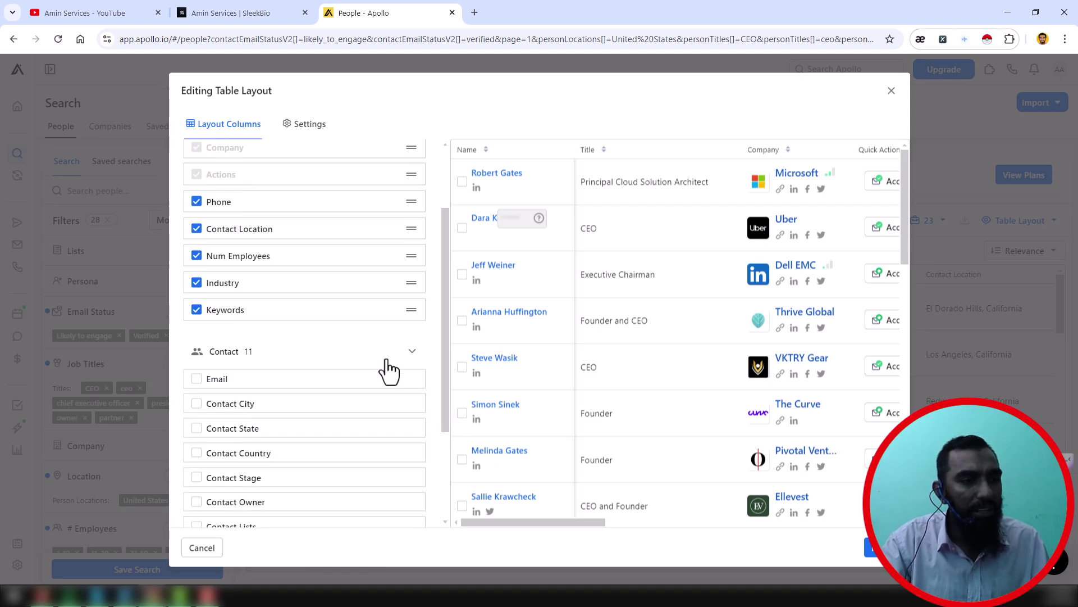
scroll(310, 359, down, 2)
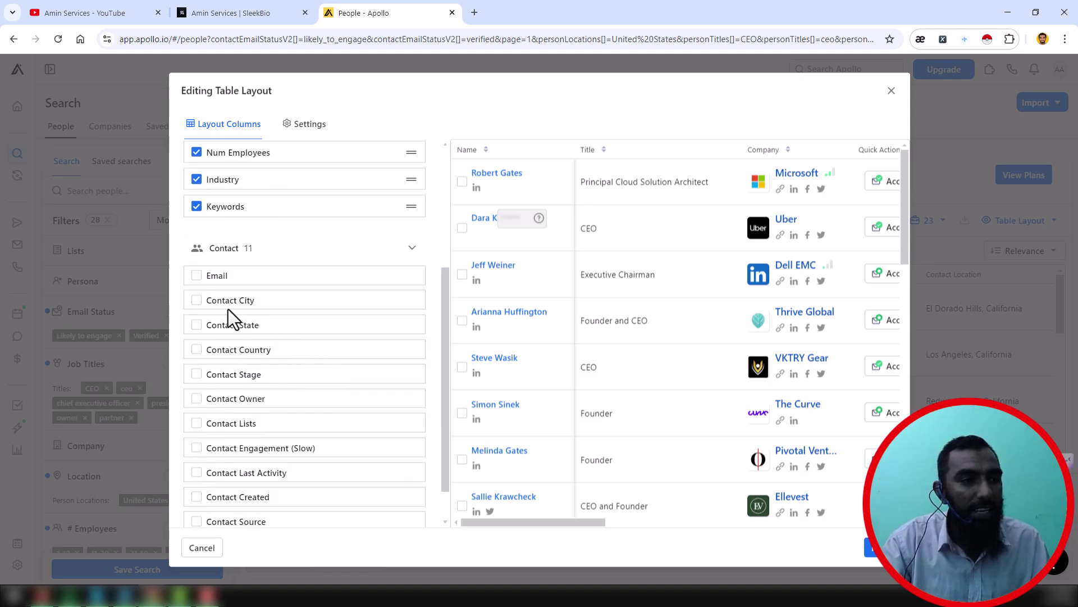
click(197, 276)
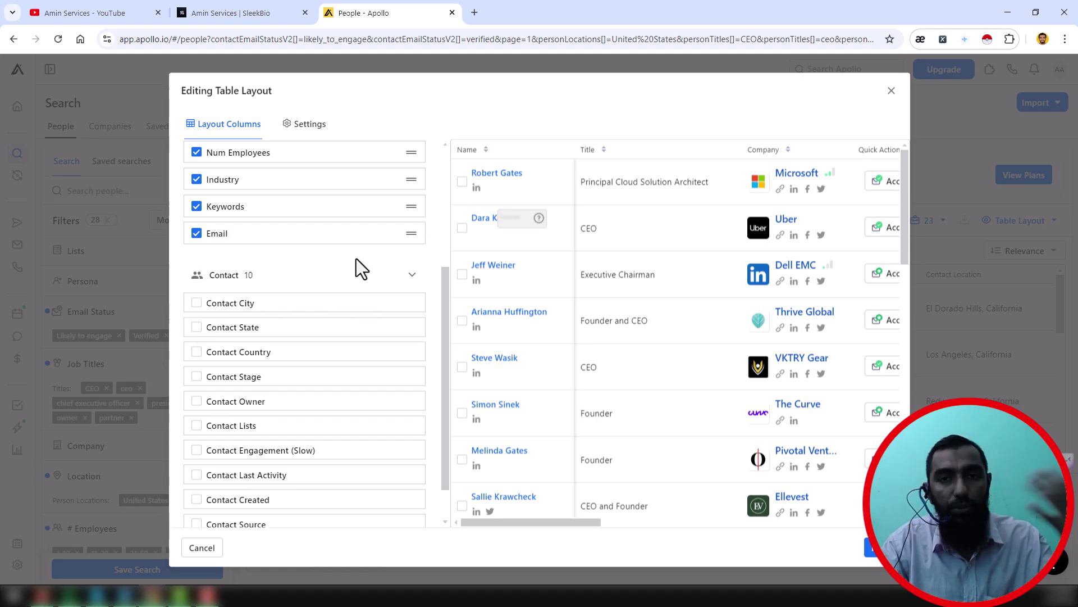
Add the Contact City, State, Country, Owner and Lists columns, and place Email first in the column order
click(196, 303)
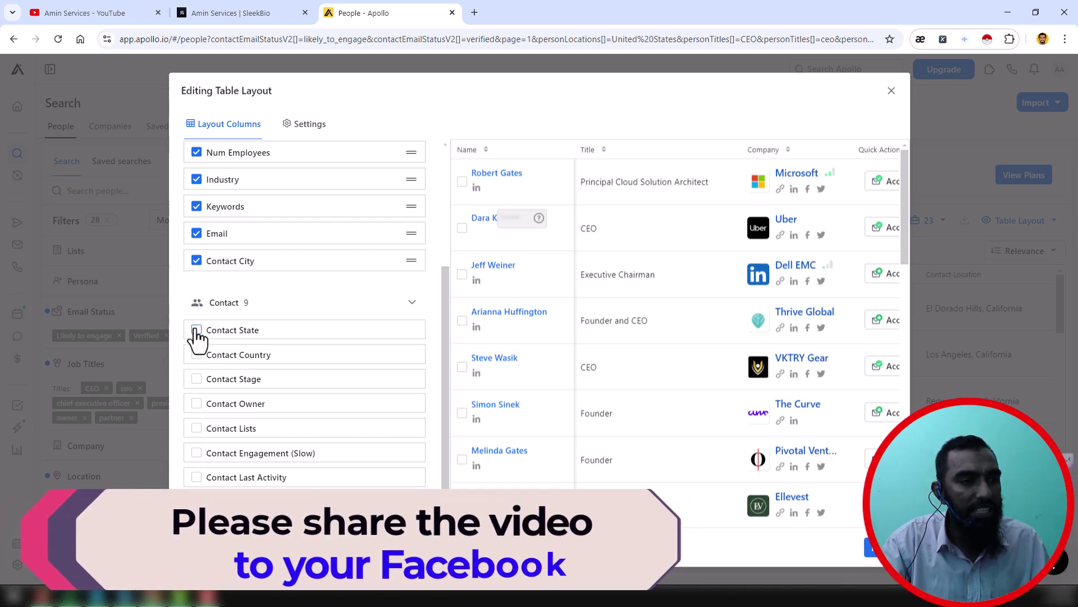
click(196, 331)
click(197, 357)
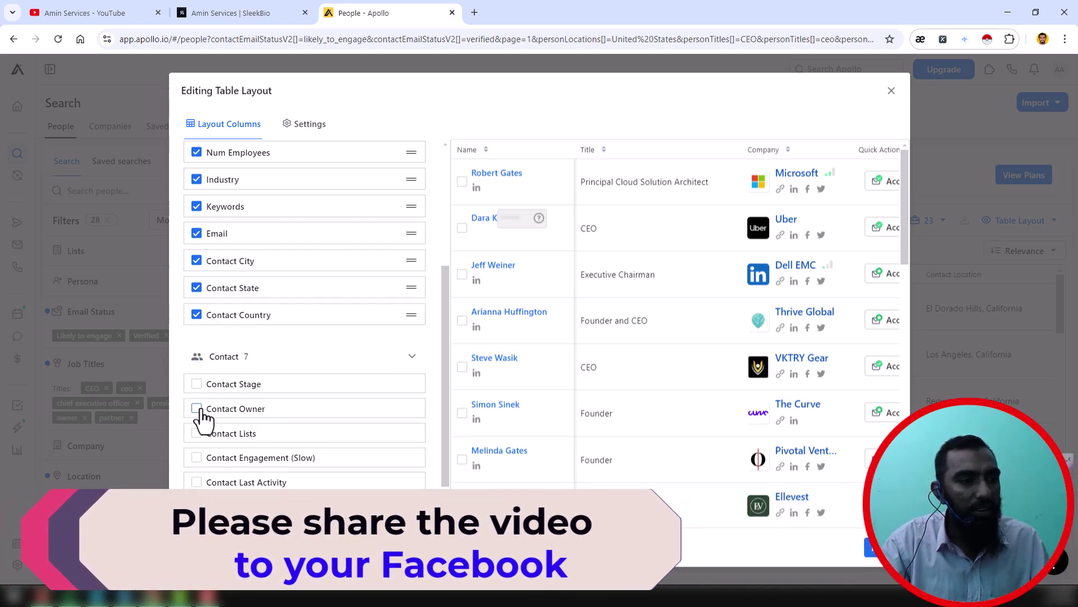
click(196, 409)
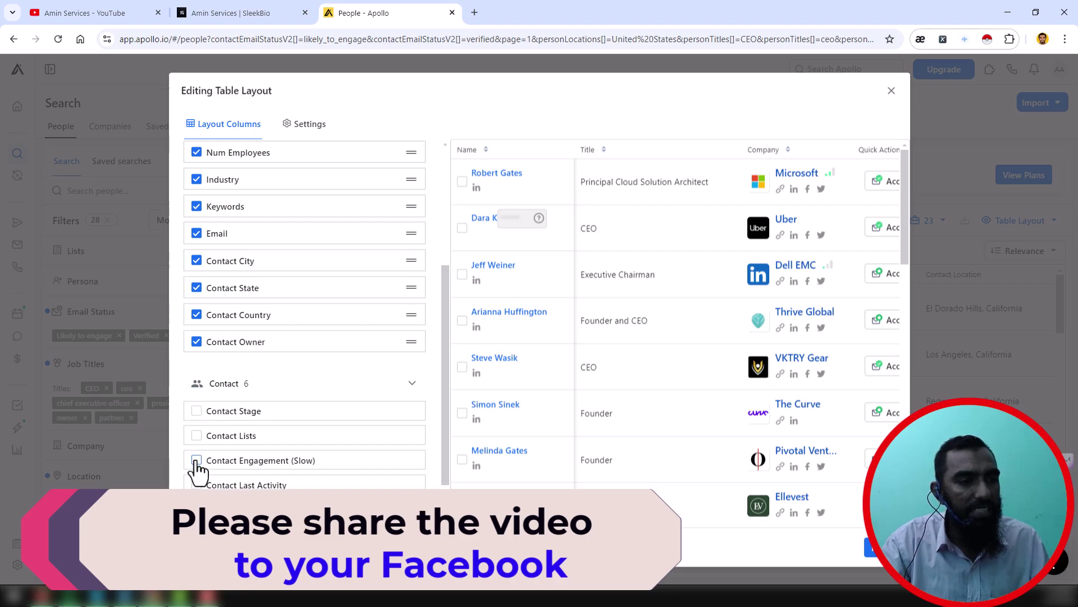
click(196, 436)
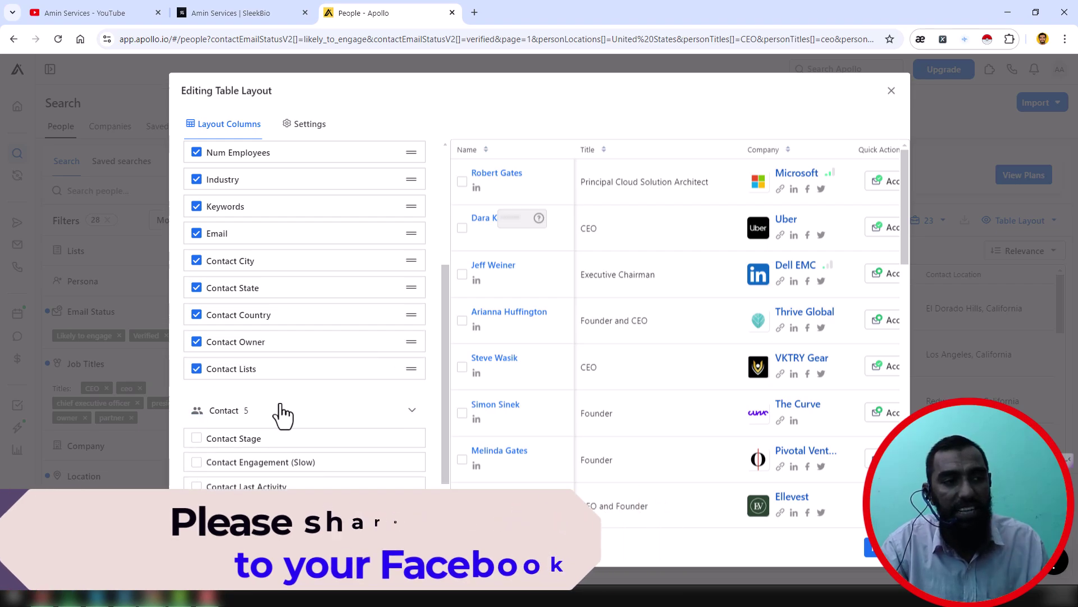
drag(412, 233, 386, 189)
drag(278, 197, 275, 216)
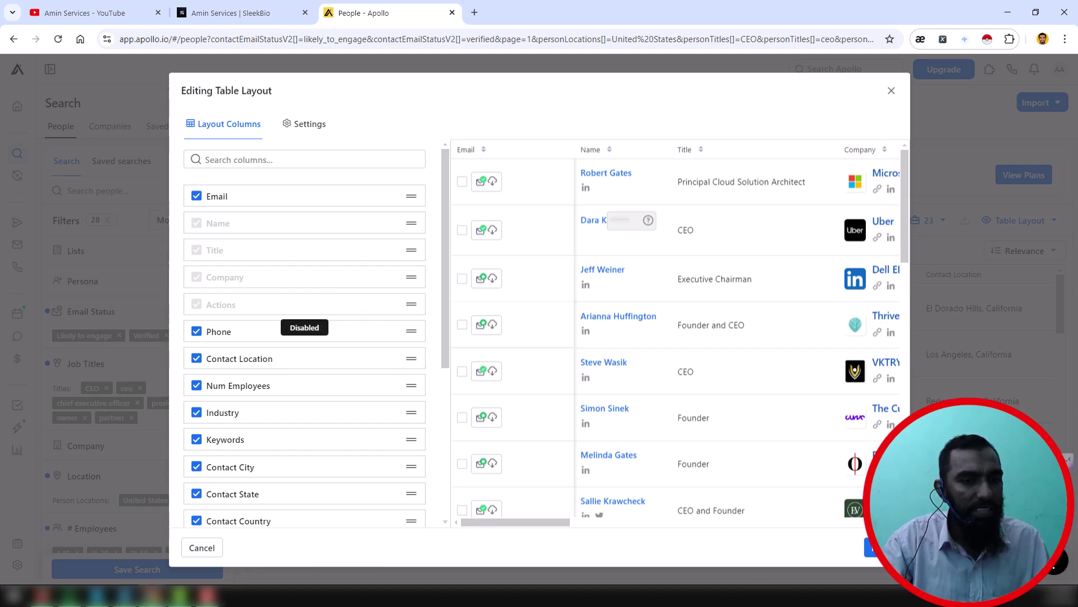
Name the new table layout with the creator's first name and create it with Public visibility
click(874, 547)
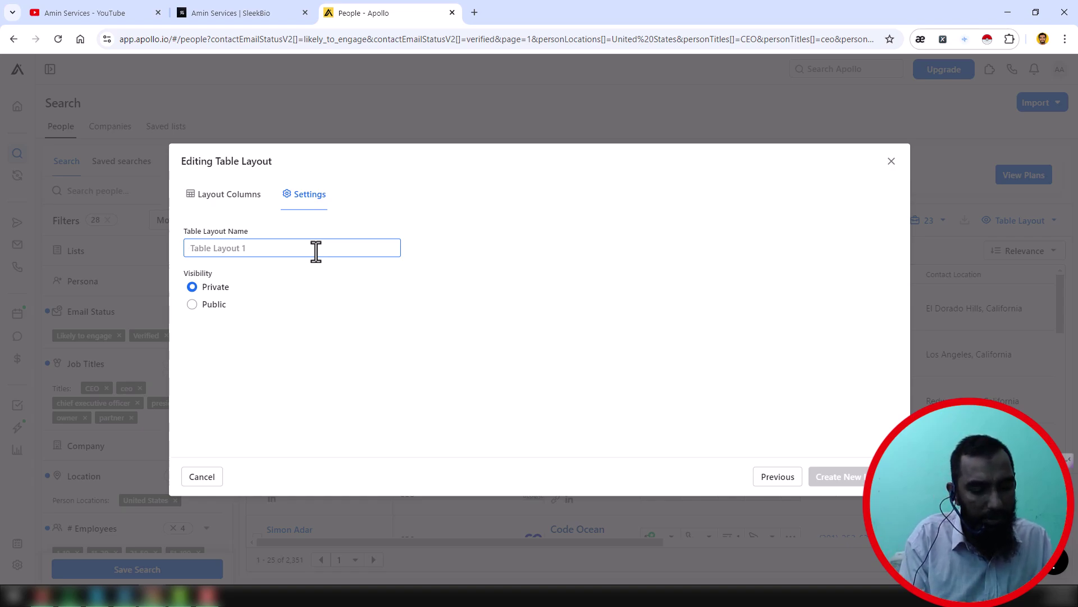
text(amin)
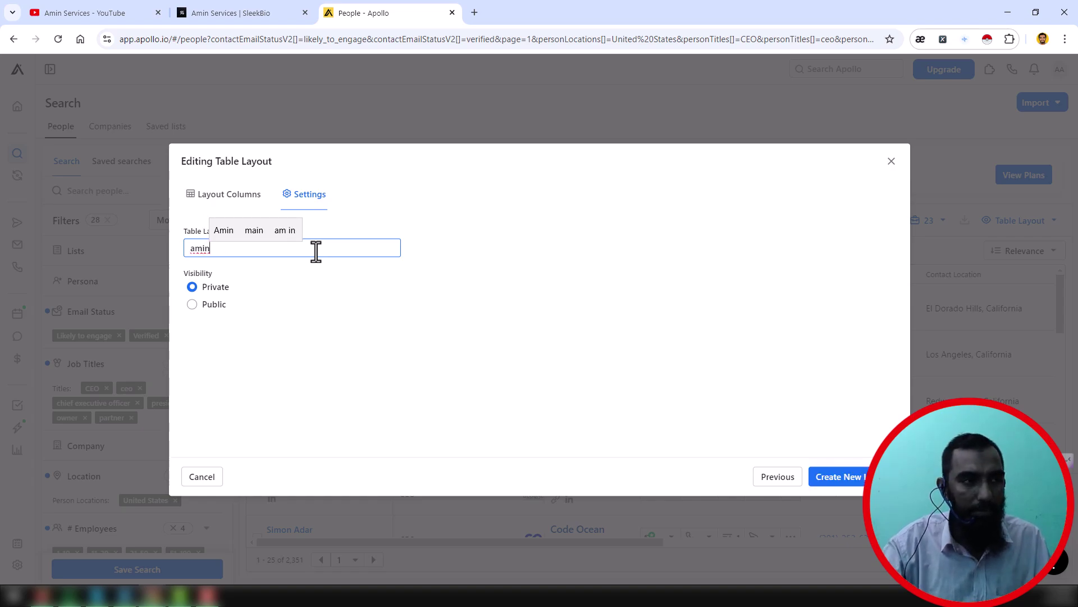
click(194, 304)
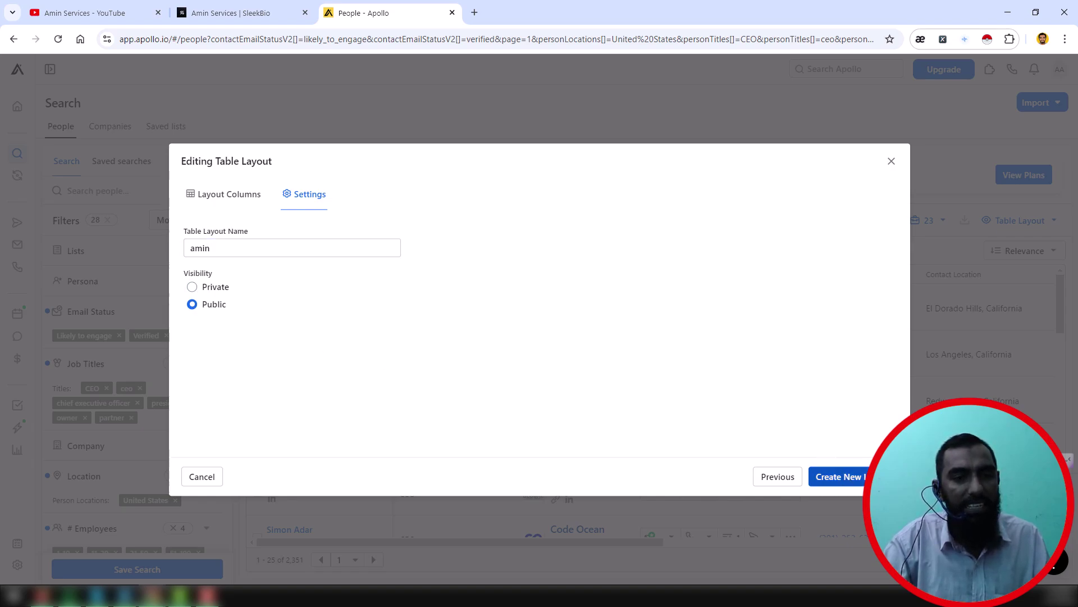
click(838, 476)
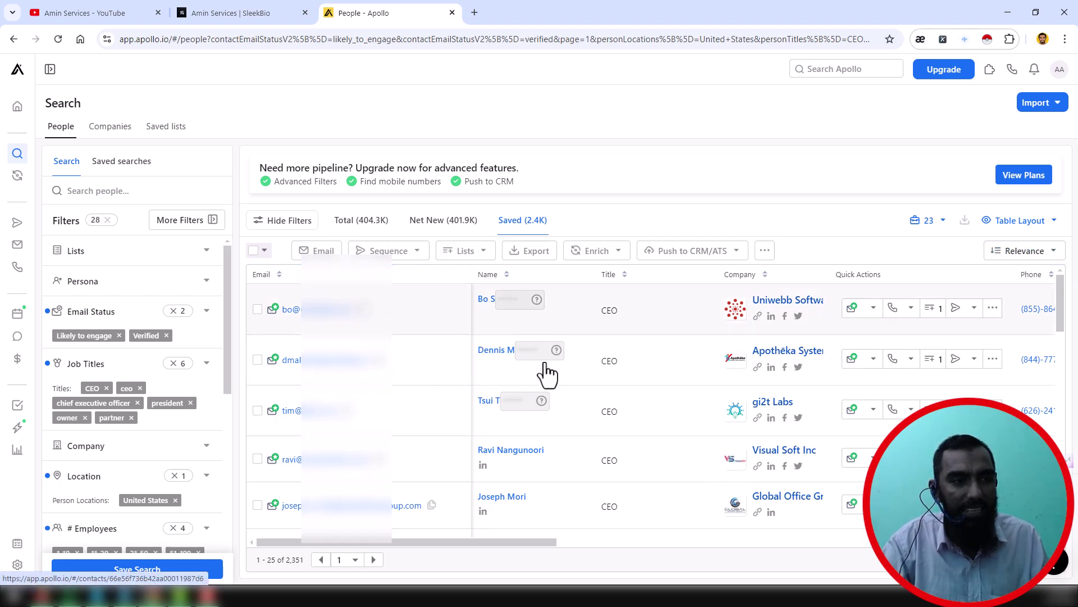
Check the available table layouts, look through the saved contacts' emails, and reload the saved list
click(1054, 221)
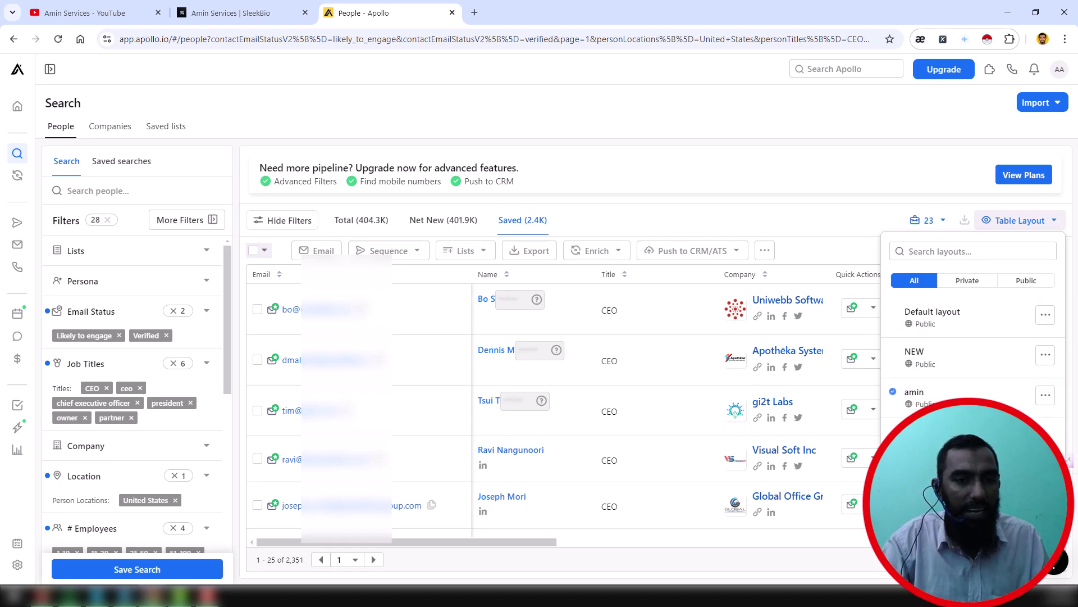
click(803, 164)
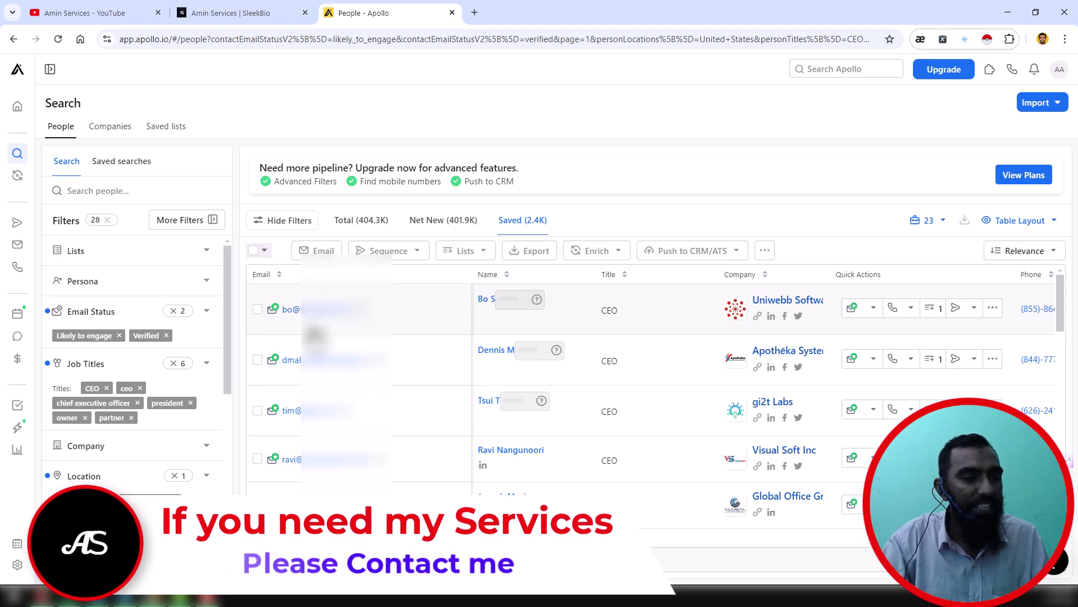
scroll(315, 337, down, 8)
scroll(327, 349, down, 5)
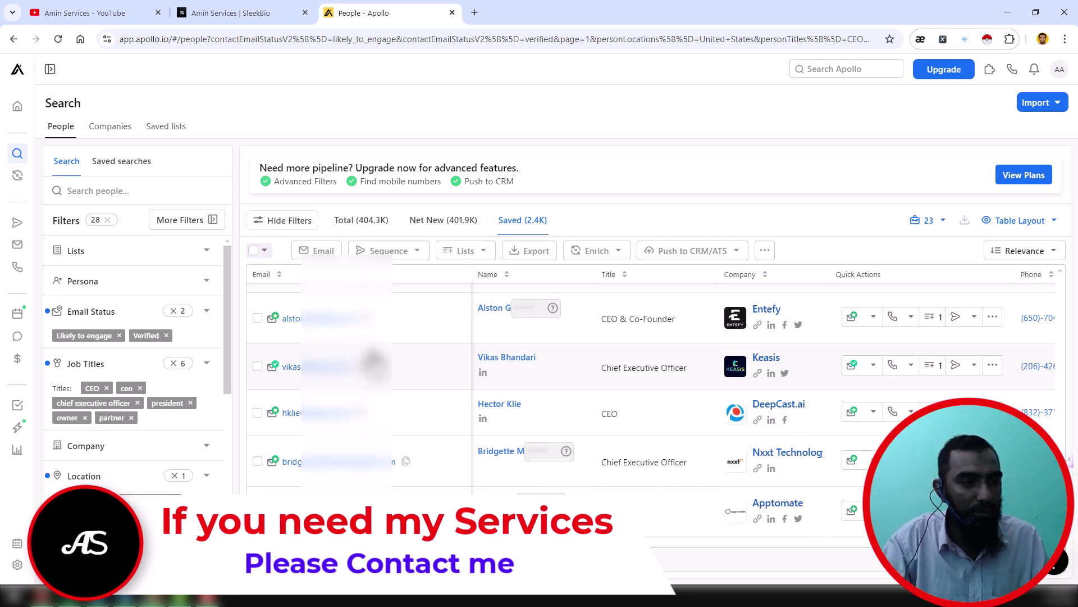
scroll(372, 362, down, 10)
scroll(372, 362, up, 1)
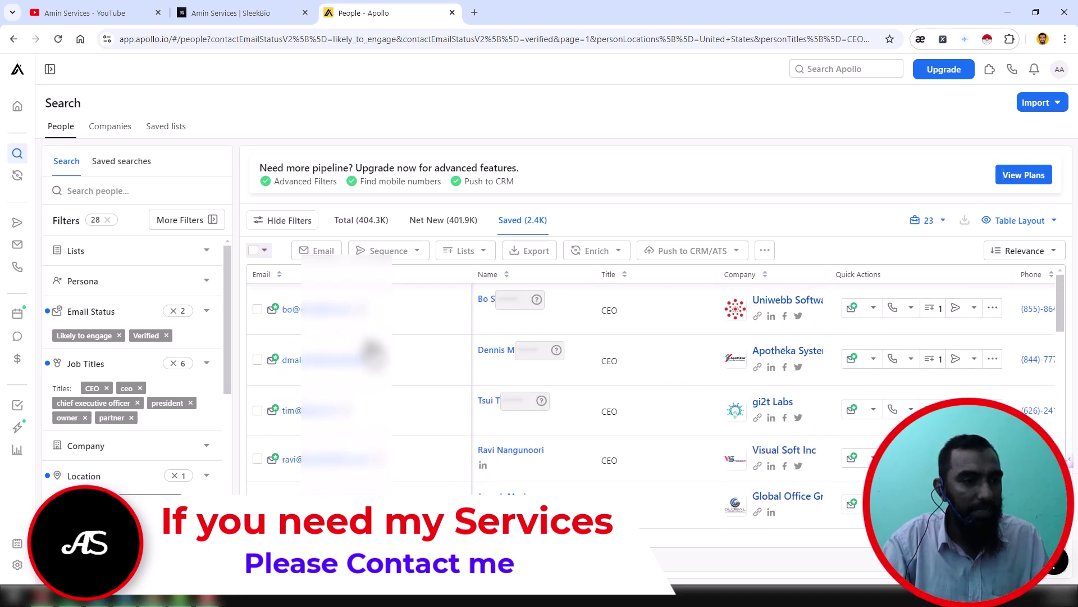
click(541, 220)
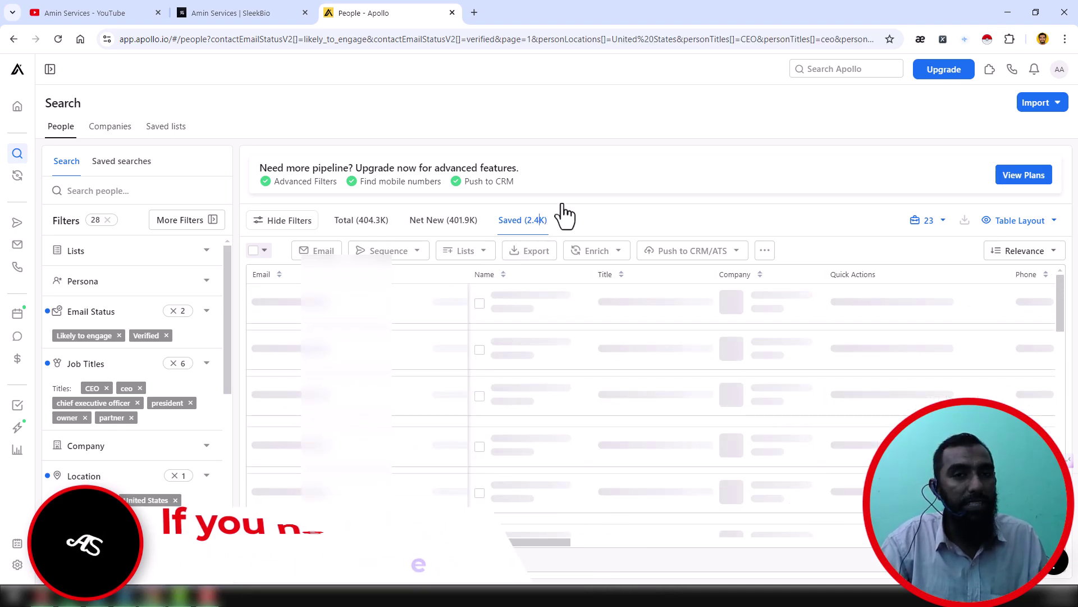
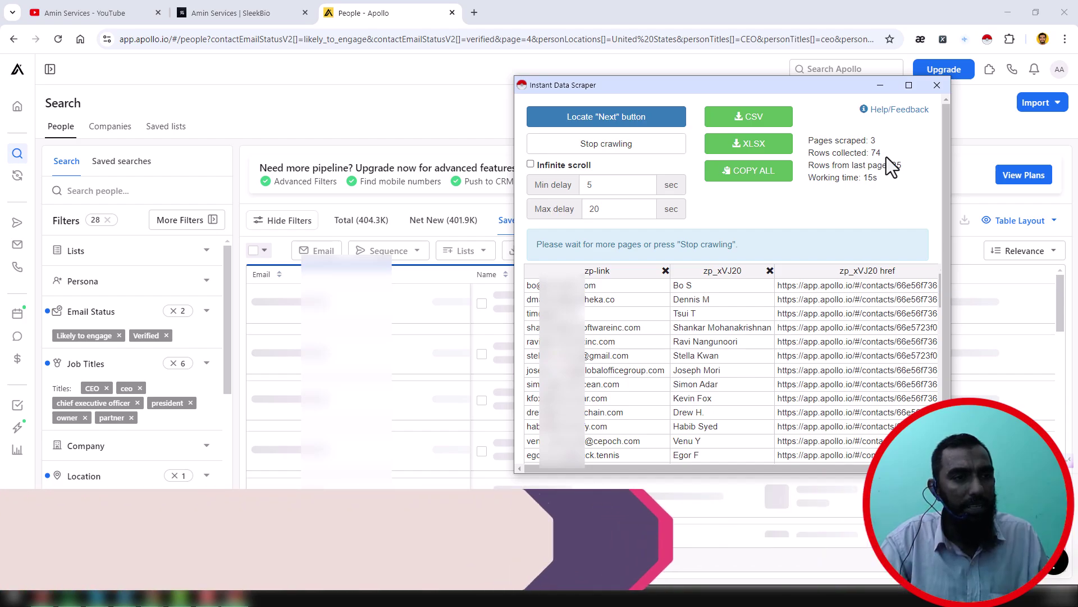
Stop the crawl in Instant Data Scraper and open its CSV export, app.csv, in Excel
click(639, 133)
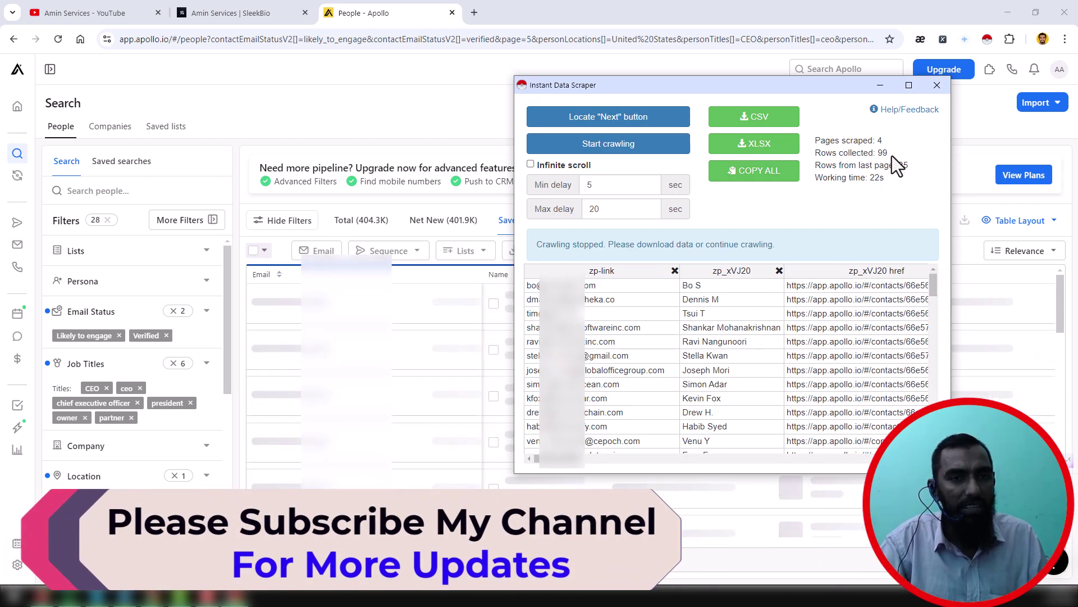
click(773, 127)
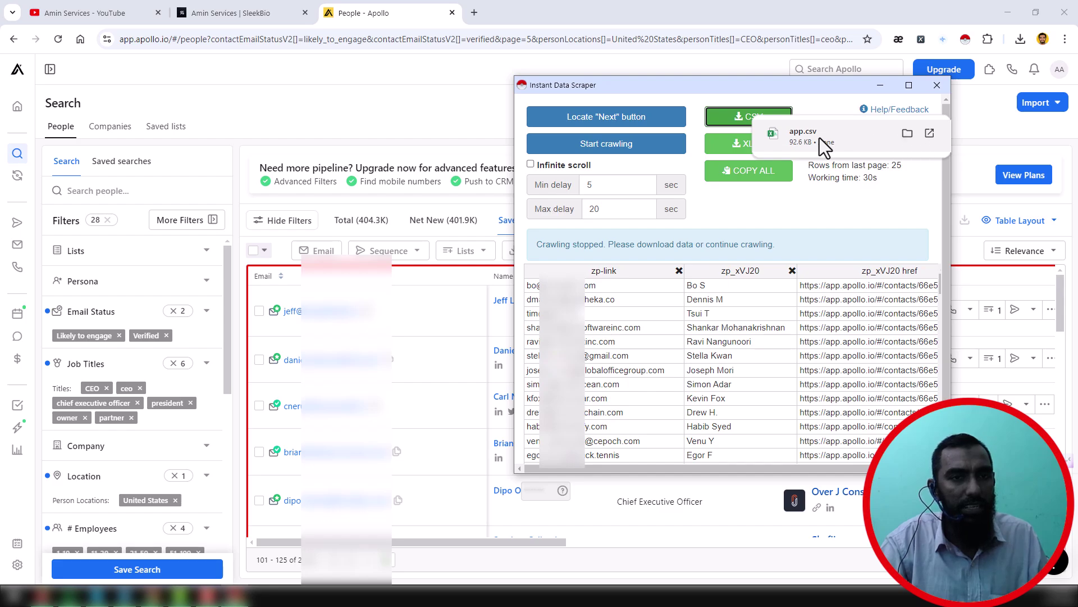
click(817, 137)
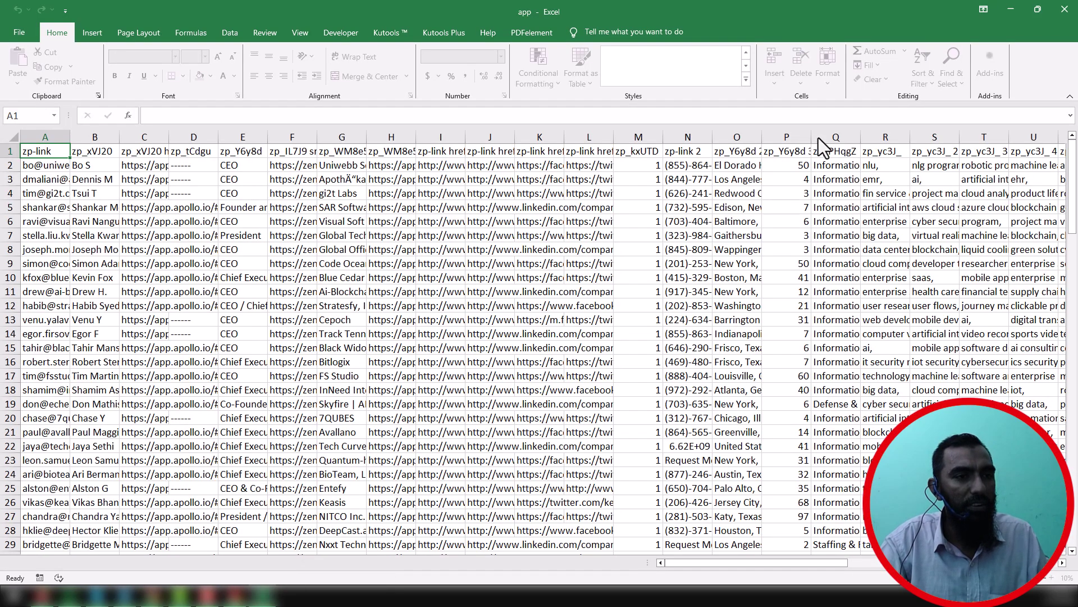
Apply borders to all cells of the exported sheet and widen column A with the email addresses
click(13, 136)
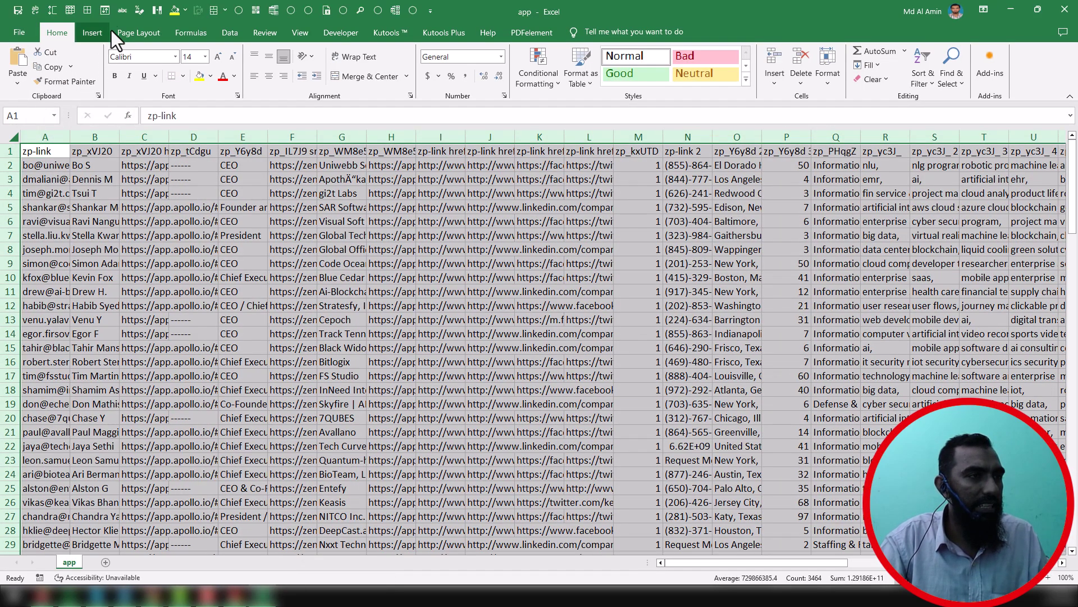
click(87, 10)
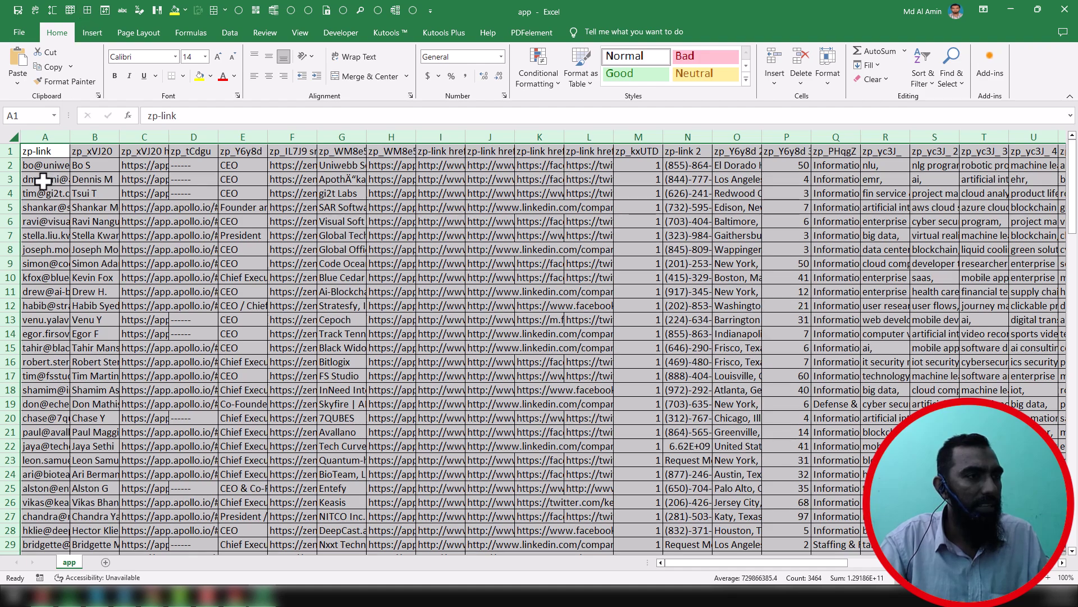
click(12, 151)
drag(67, 138, 95, 137)
click(98, 165)
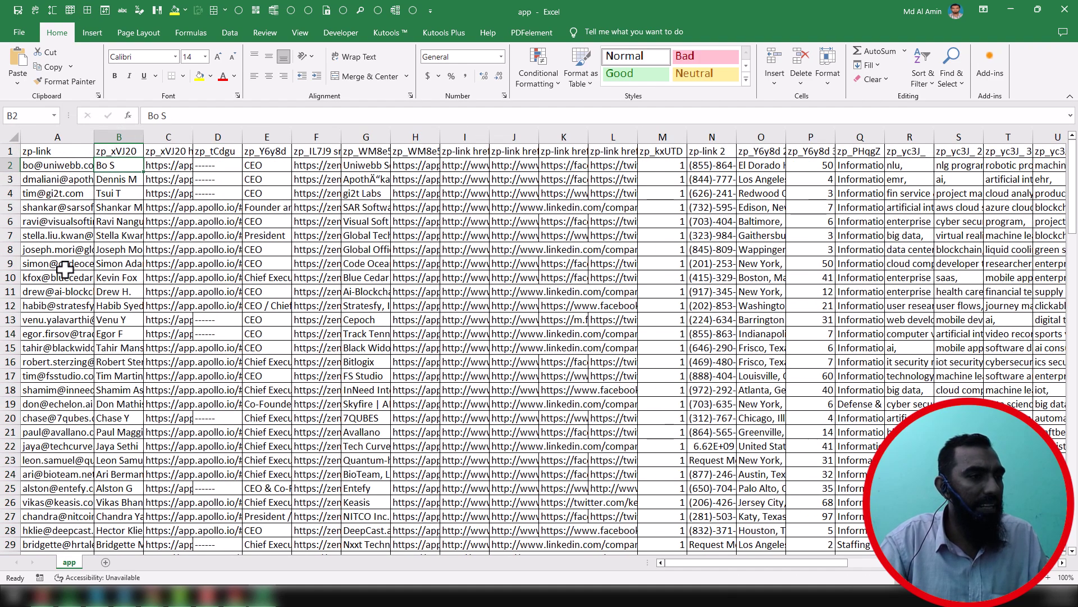
scroll(67, 323, down, 7)
scroll(72, 326, up, 7)
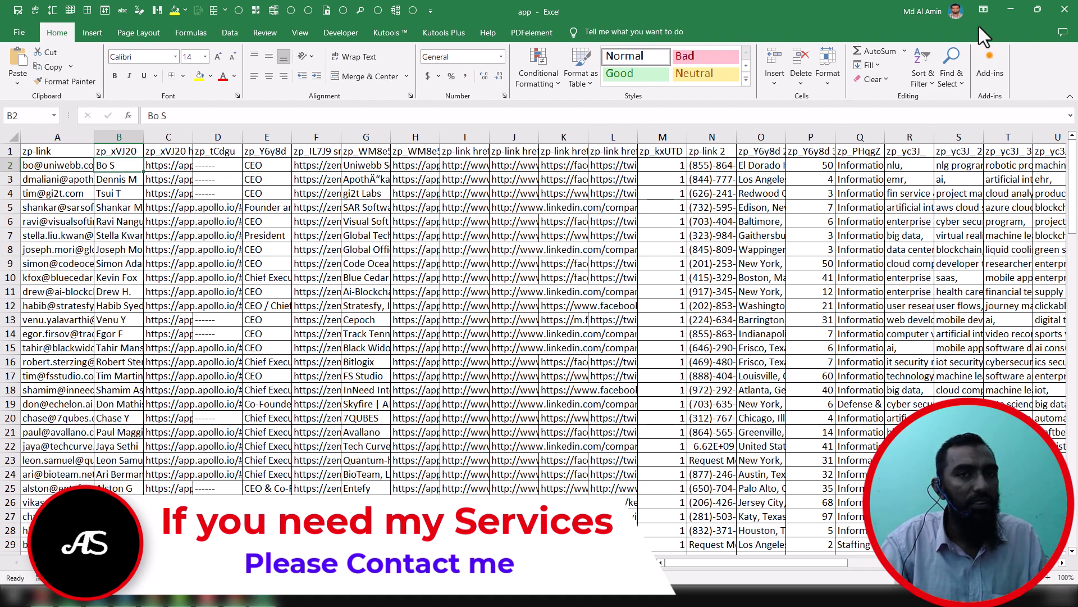
Leave the workbook and switch to the Amin Services SleekBio page in the browser
click(1009, 9)
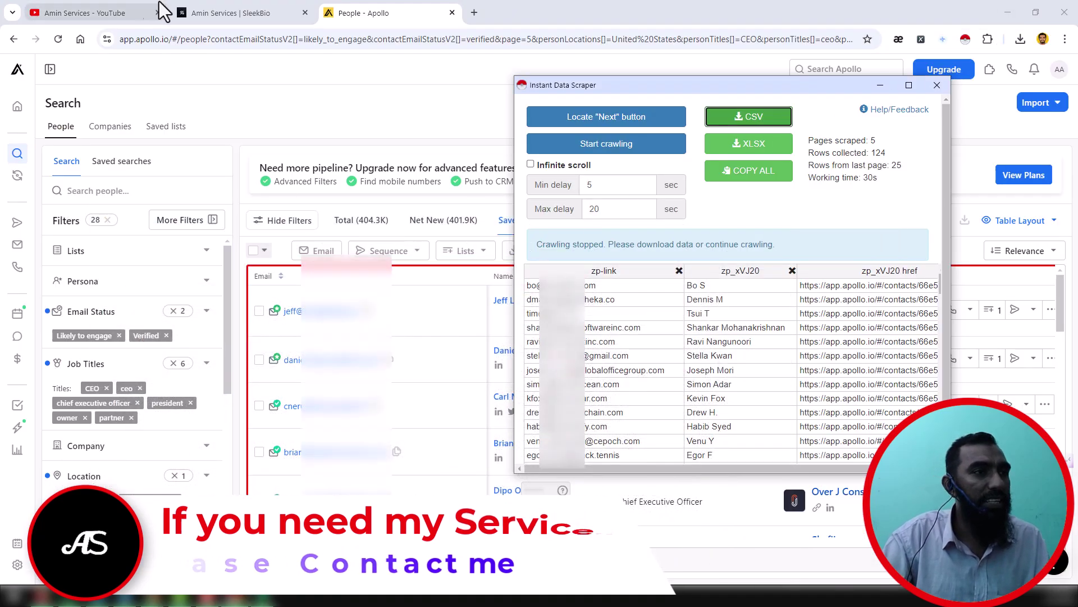
click(225, 13)
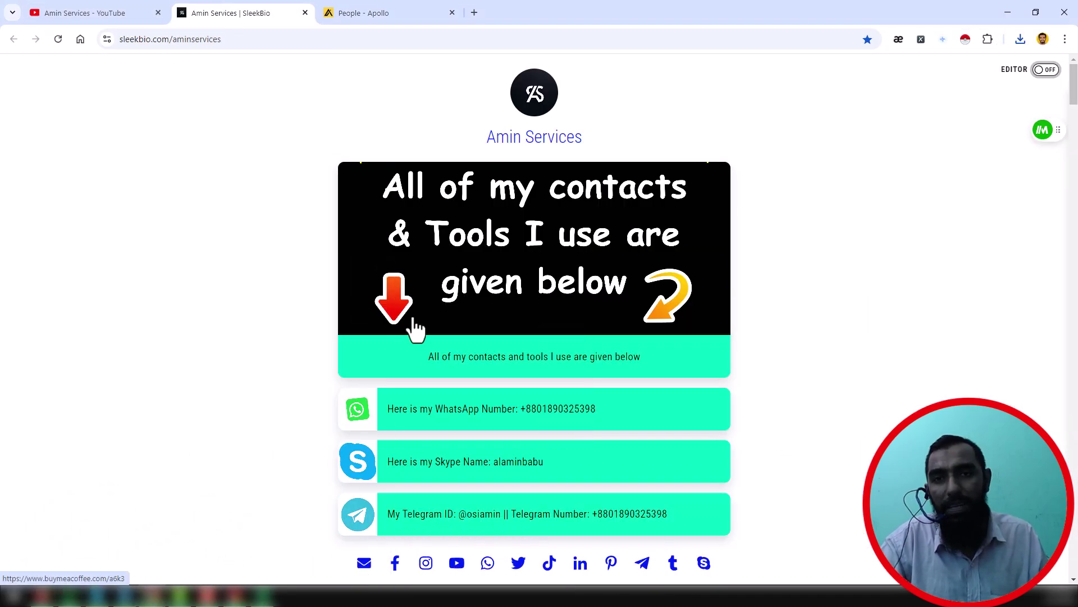